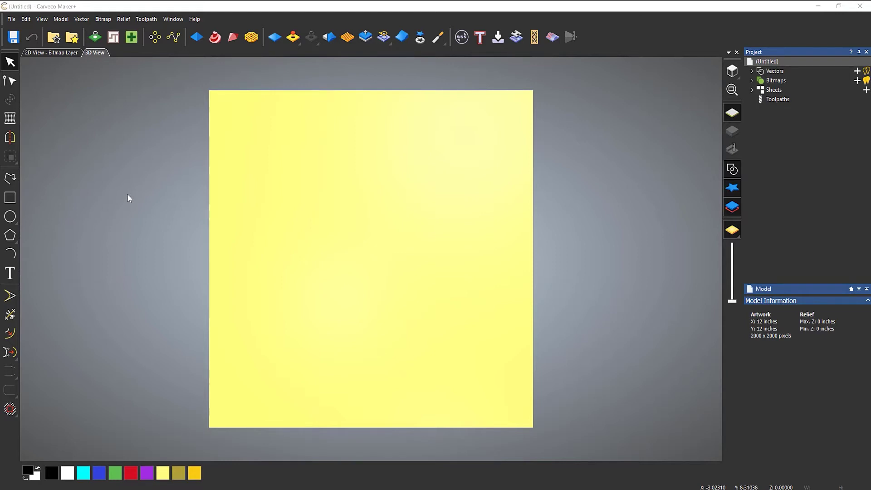
- Draw a tall rectangle vector, about 5.24 by 8.92 inches, near the model's centre
left_click(10, 197)
left_click_drag(303, 134, 445, 386)
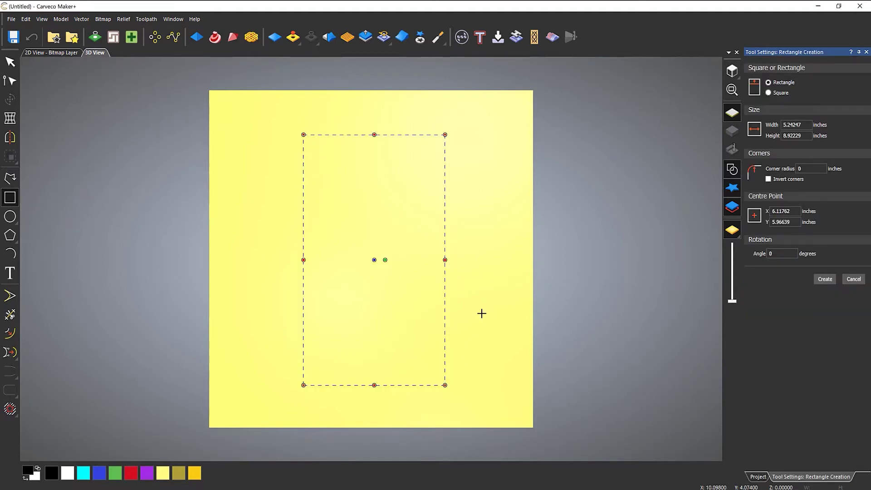
key("Return")
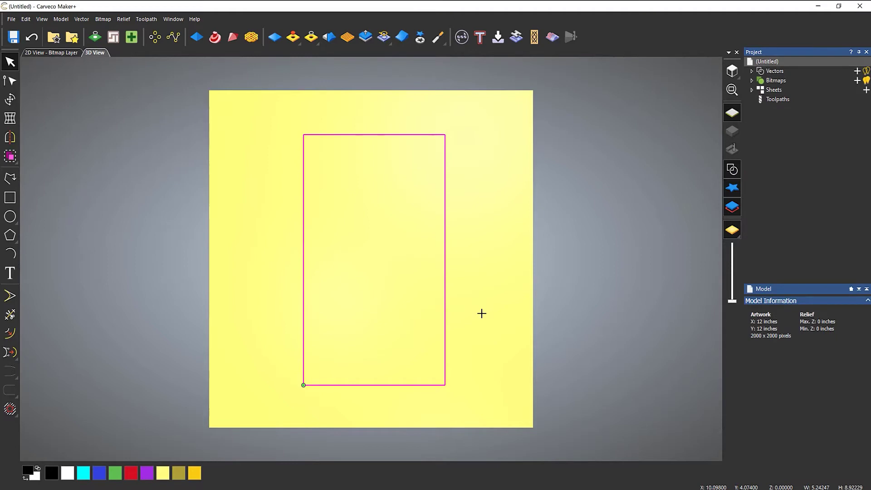
- Try the Turn Tool on the rectangle, back out of it, then reselect the rectangle
left_click(232, 38)
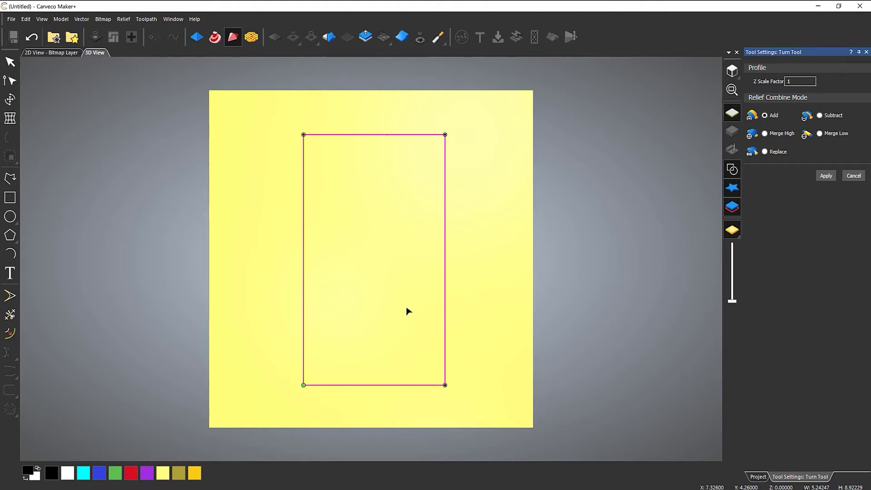
left_click(852, 177)
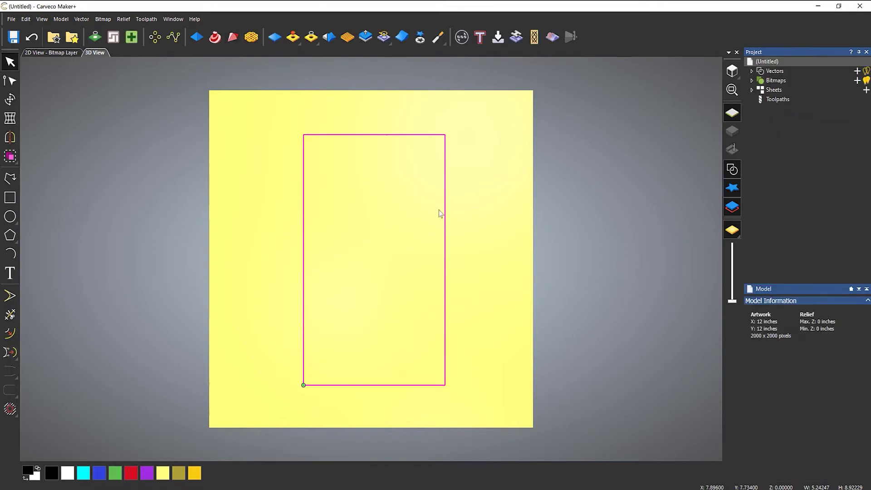
left_click(360, 213)
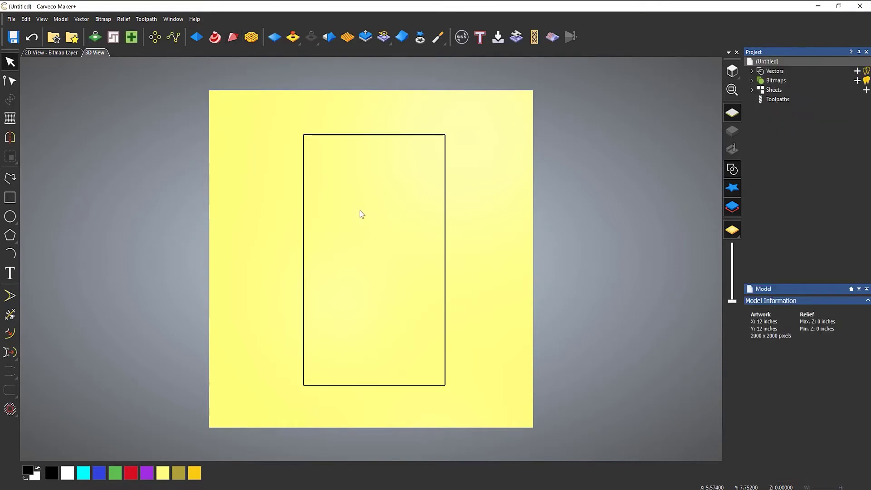
left_click(335, 135)
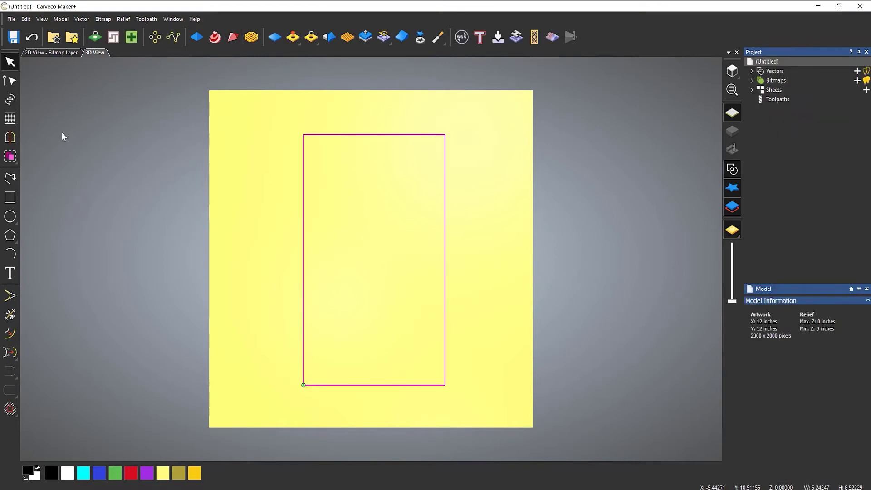
- Add nodes at the rectangle's top and bottom midpoints, split there, and delete the left half
left_click(10, 80)
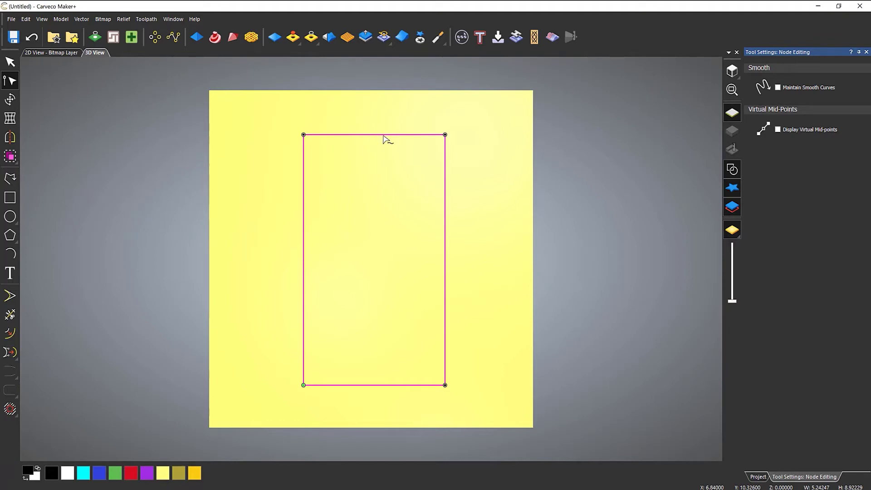
left_click(777, 130)
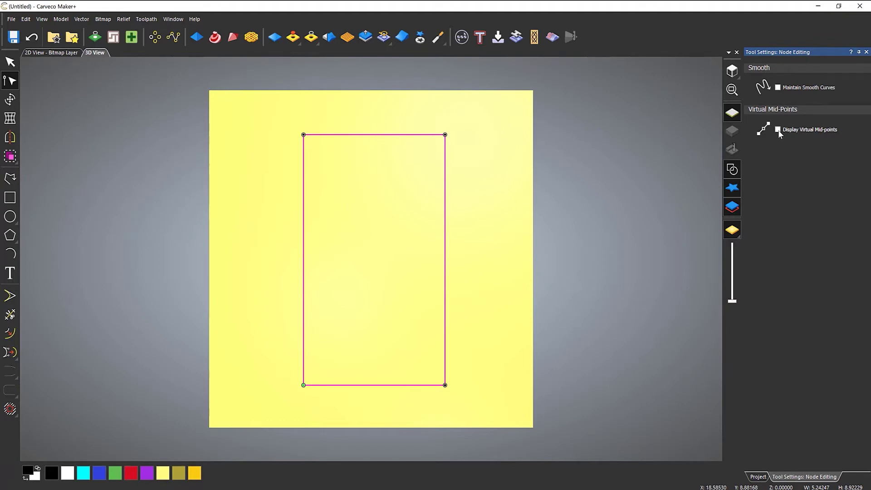
left_click(374, 134)
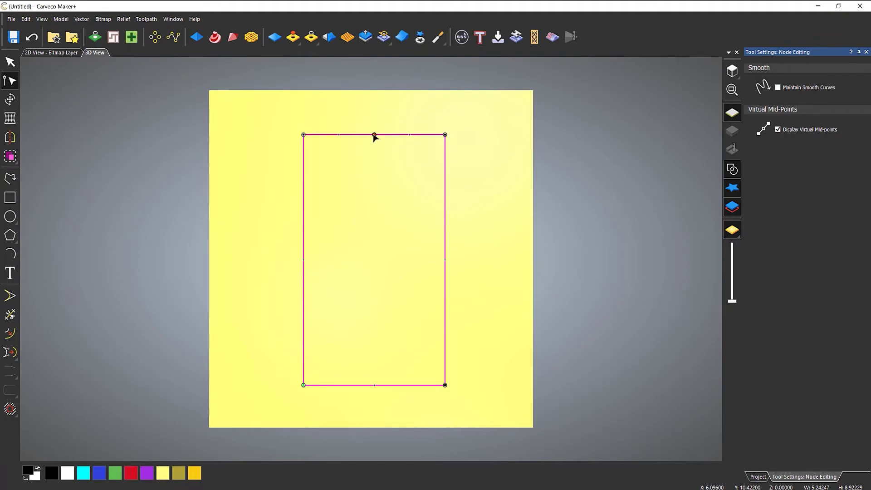
left_click(374, 386)
key("c")
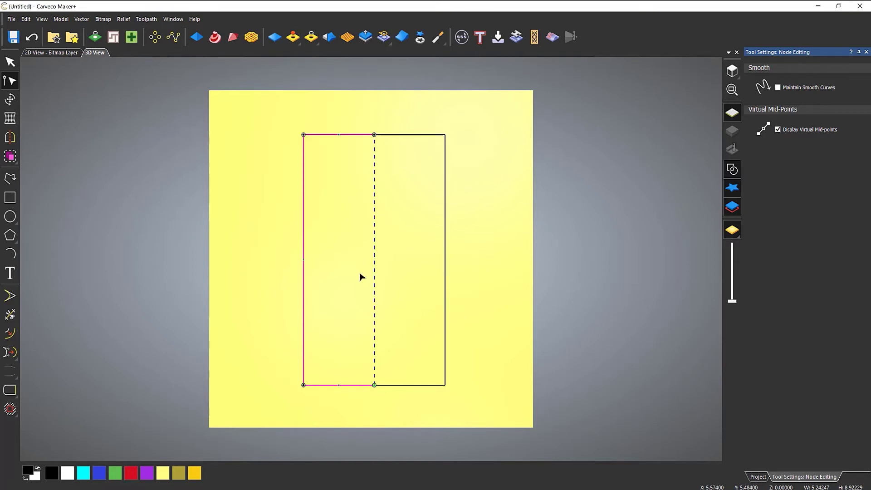
key("Delete")
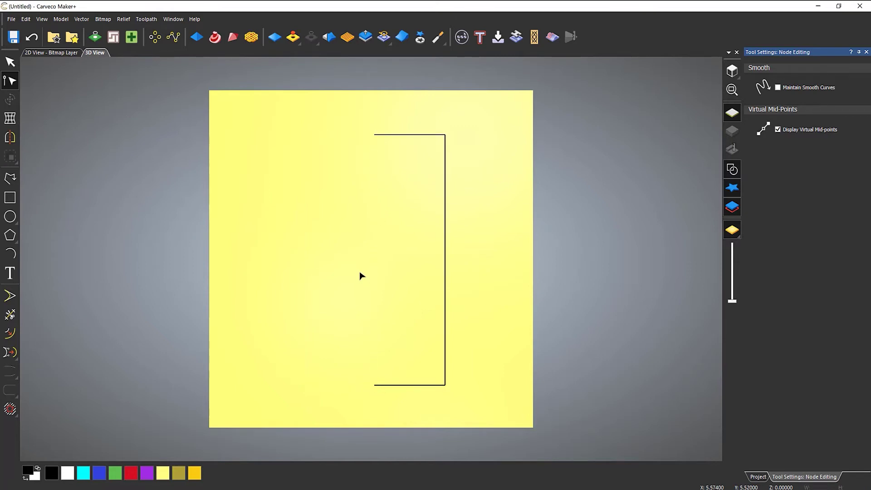
left_click(866, 52)
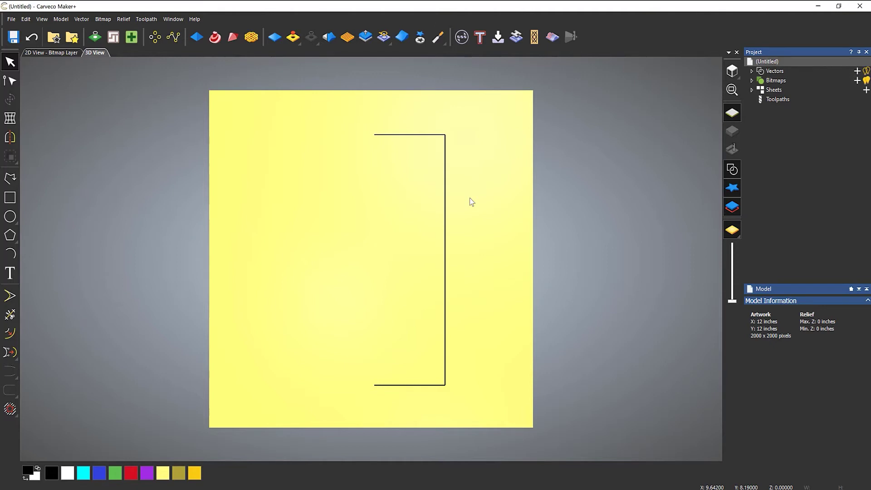
- Select the half-rectangle profile, preview it with the Turn Tool, and check it in tilted and top views
left_click(391, 135)
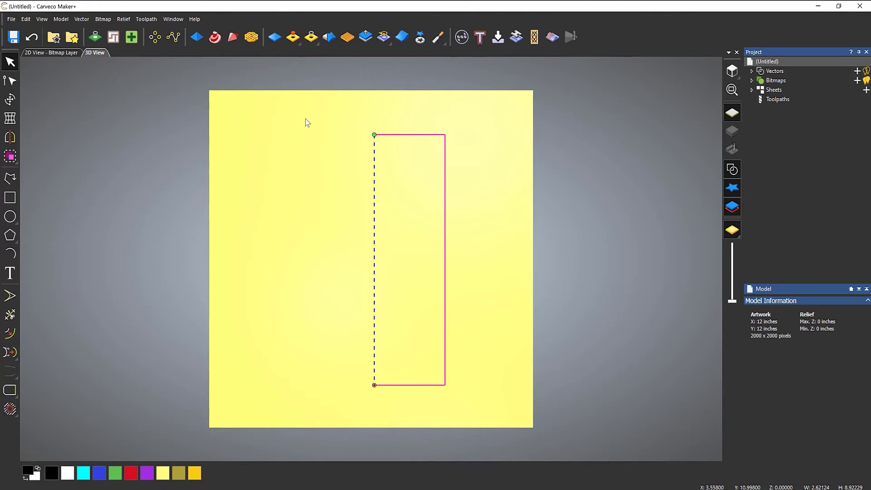
left_click(233, 38)
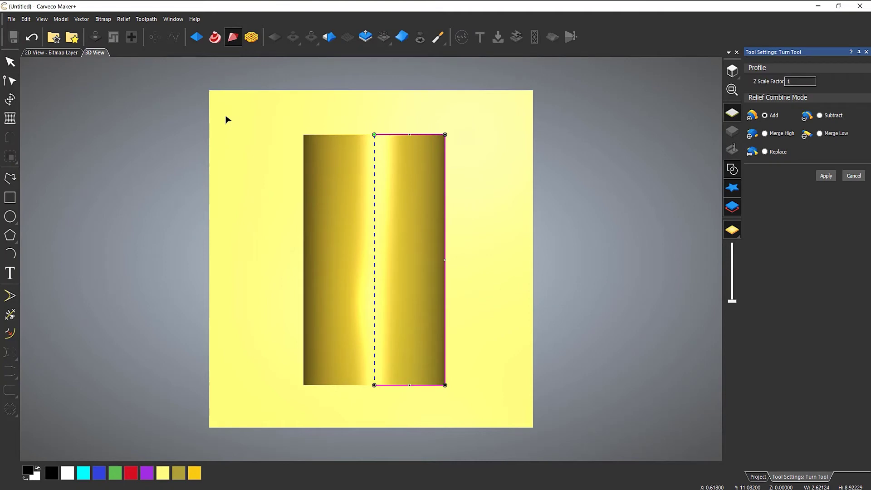
mouse_move(329, 352)
left_mouse_down()
mouse_move(210, 155)
mouse_move(263, 148)
mouse_move(309, 348)
mouse_move(326, 348)
mouse_move(207, 249)
mouse_move(233, 233)
mouse_move(253, 298)
mouse_move(287, 355)
mouse_move(338, 348)
left_mouse_up()
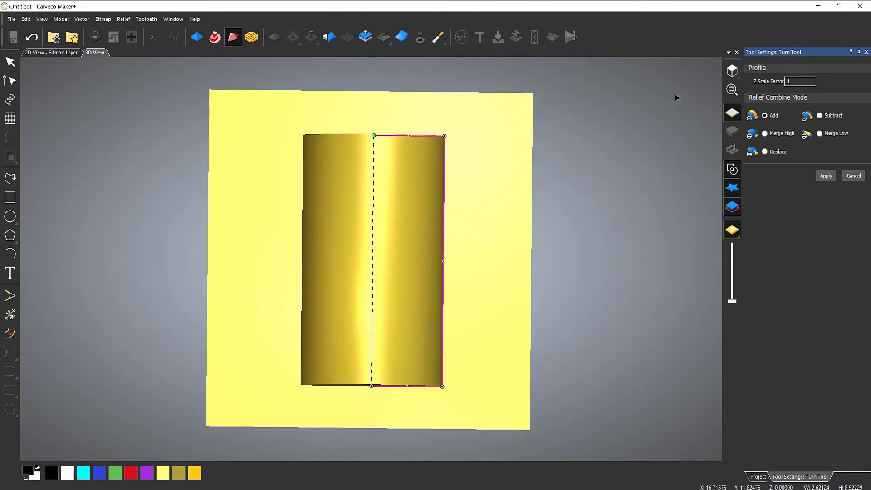
left_click(732, 70)
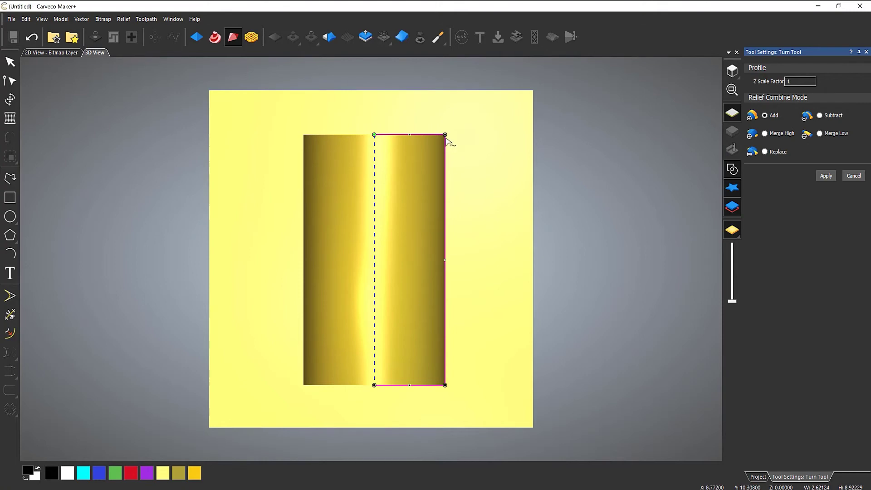
- Pull the profile's top corner and handles into a barrel-shaped top and round lower belly
left_click_drag(447, 134, 503, 193)
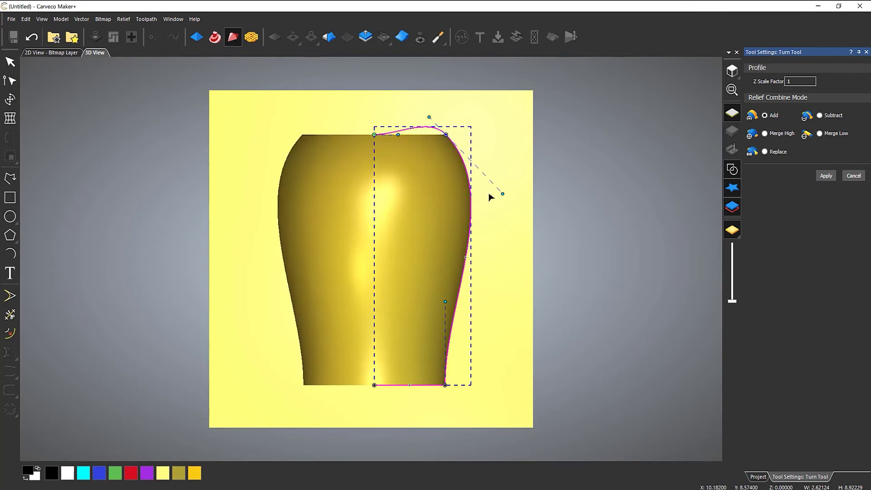
left_click_drag(501, 193, 363, 185)
left_click_drag(446, 301, 512, 309)
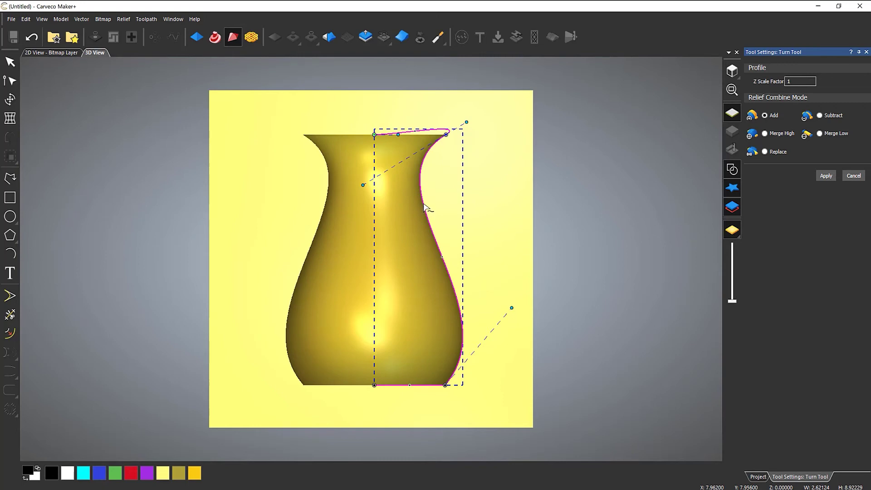
- Insert a node to pinch a neck, narrow the lower waist, and reshape the top bowl
left_click(424, 204)
left_click_drag(423, 204, 404, 224)
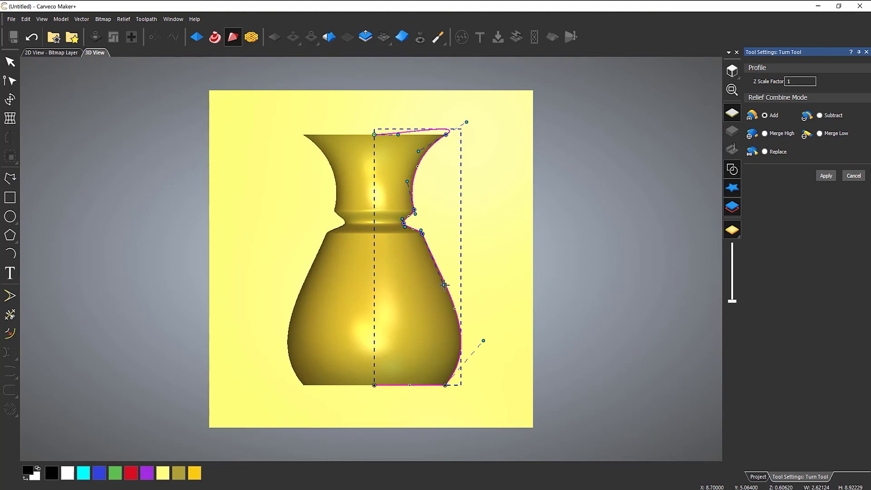
left_click_drag(444, 285, 374, 354)
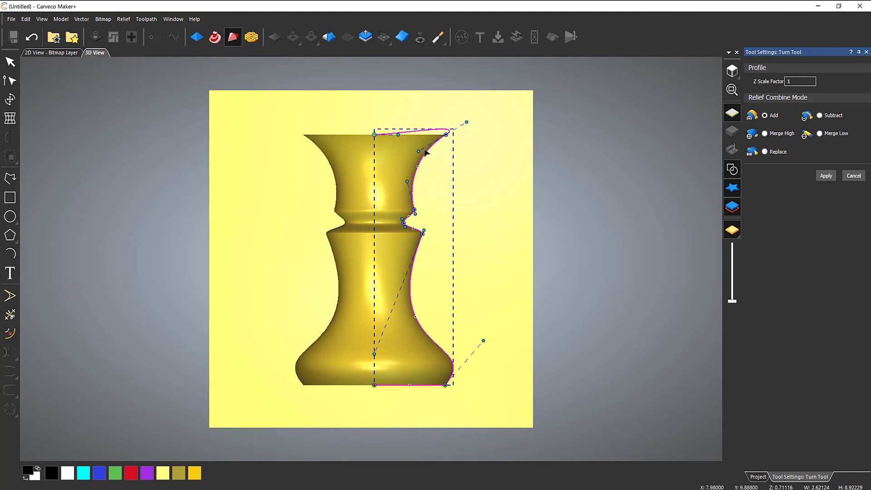
left_click_drag(422, 153, 436, 194)
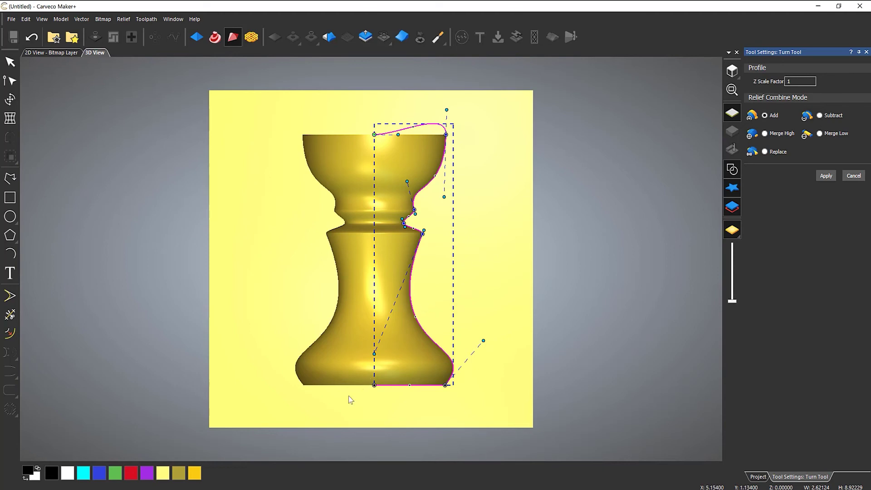
left_click_drag(347, 389, 192, 220)
- Set the Turn Tool's Z Scale Factor to 0.2 and apply the goblet relief to the model
scroll(342, 236, "up", 1)
scroll(578, 331, "up", 2)
scroll(513, 334, "down", 1)
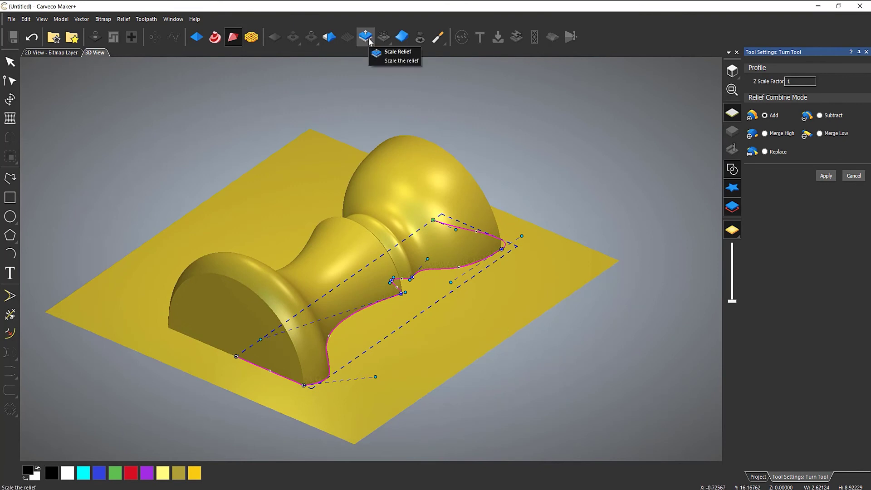
double_click(803, 83)
type("0")
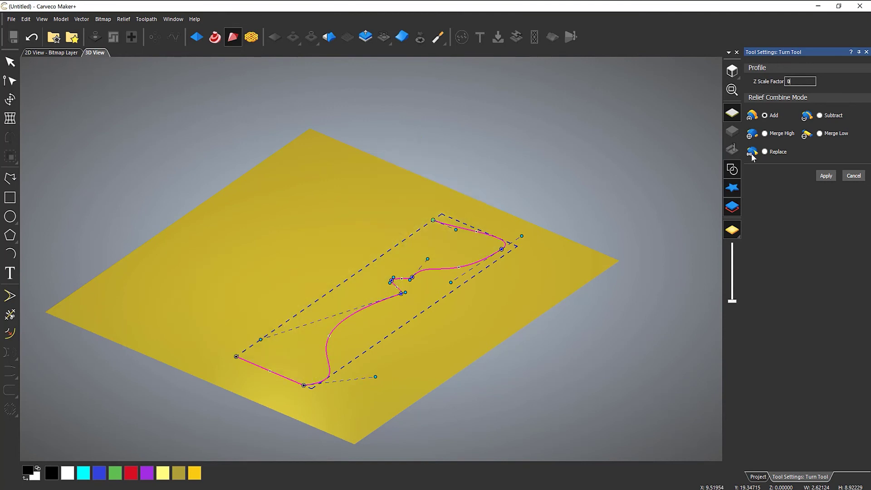
type(".2")
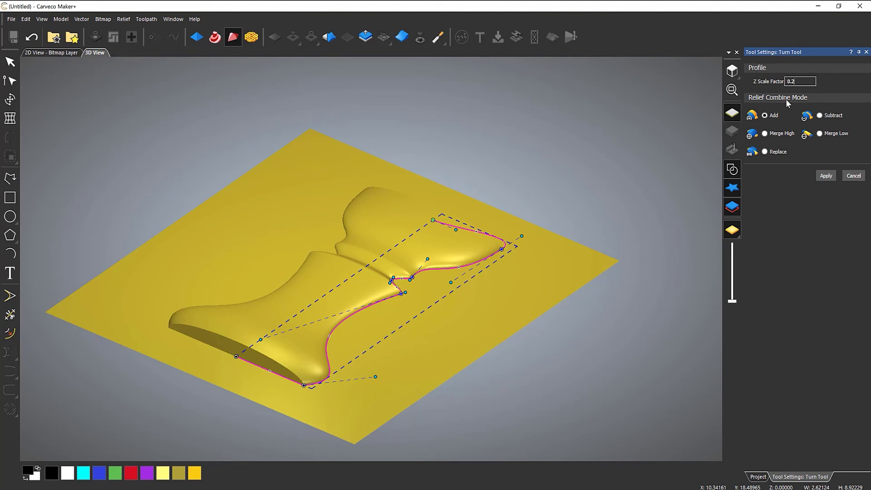
left_click(826, 176)
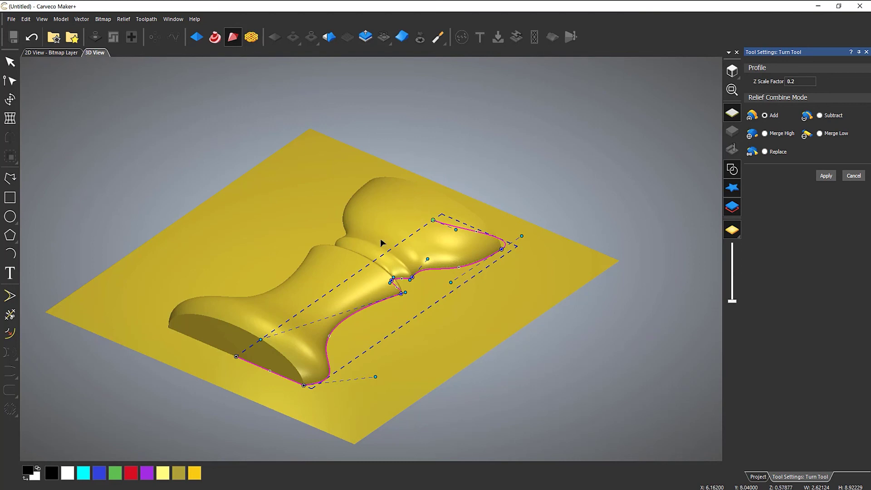
left_click(854, 176)
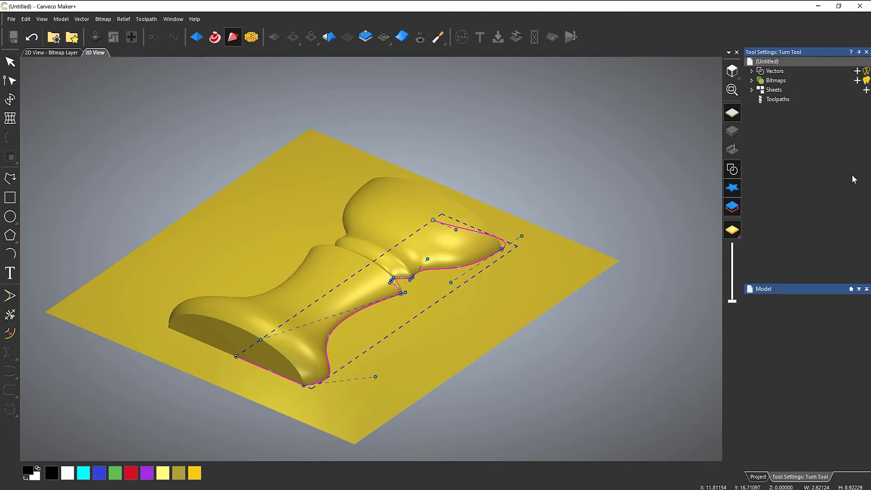
left_click_drag(317, 376, 372, 358)
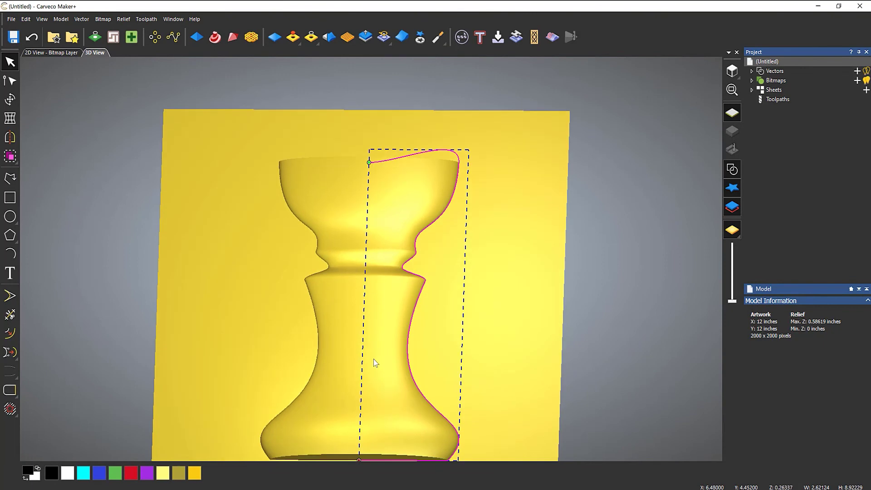
left_click(374, 359)
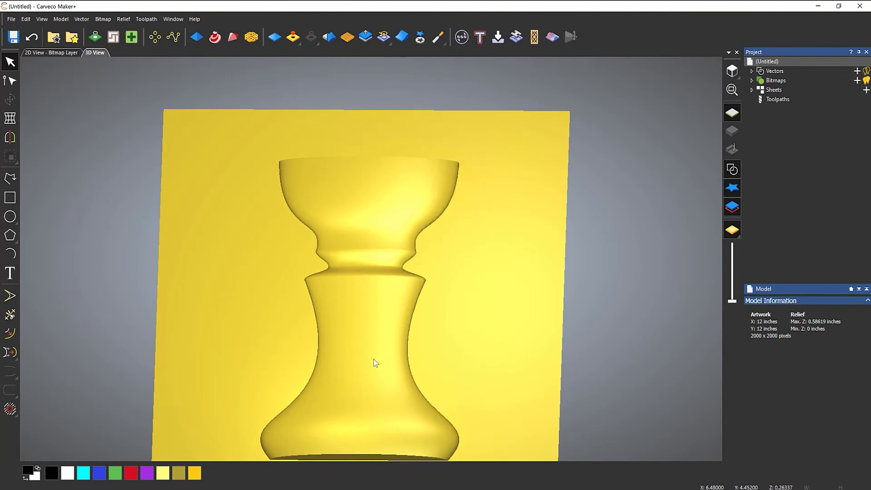
left_click(731, 72)
scroll(375, 320, "up", 2)
left_click_drag(374, 320, 296, 270)
scroll(296, 271, "up", 2)
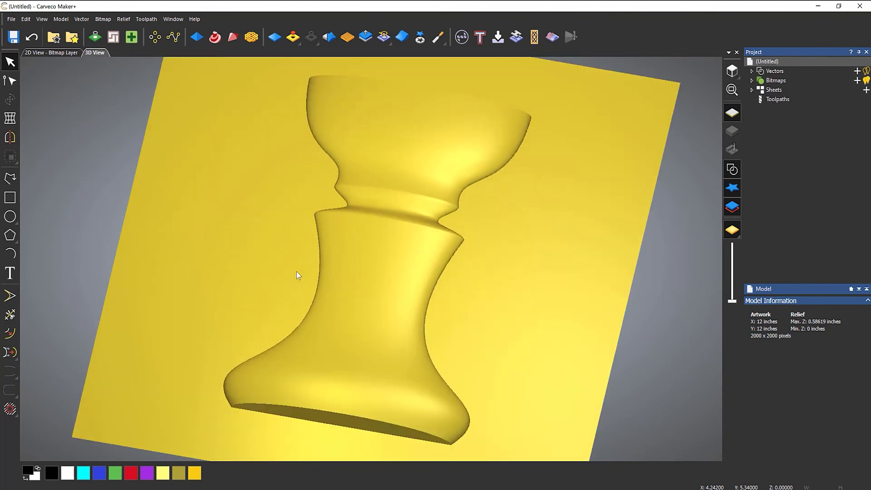
middle_click_drag(429, 290, 451, 299)
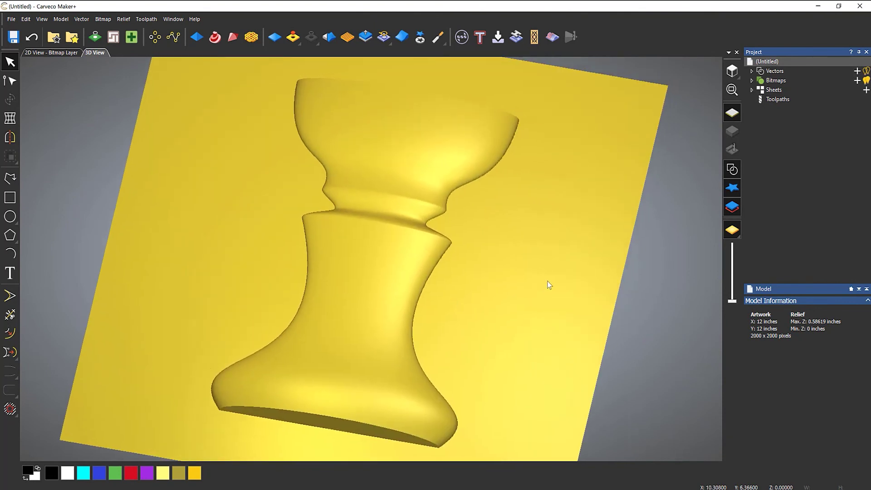